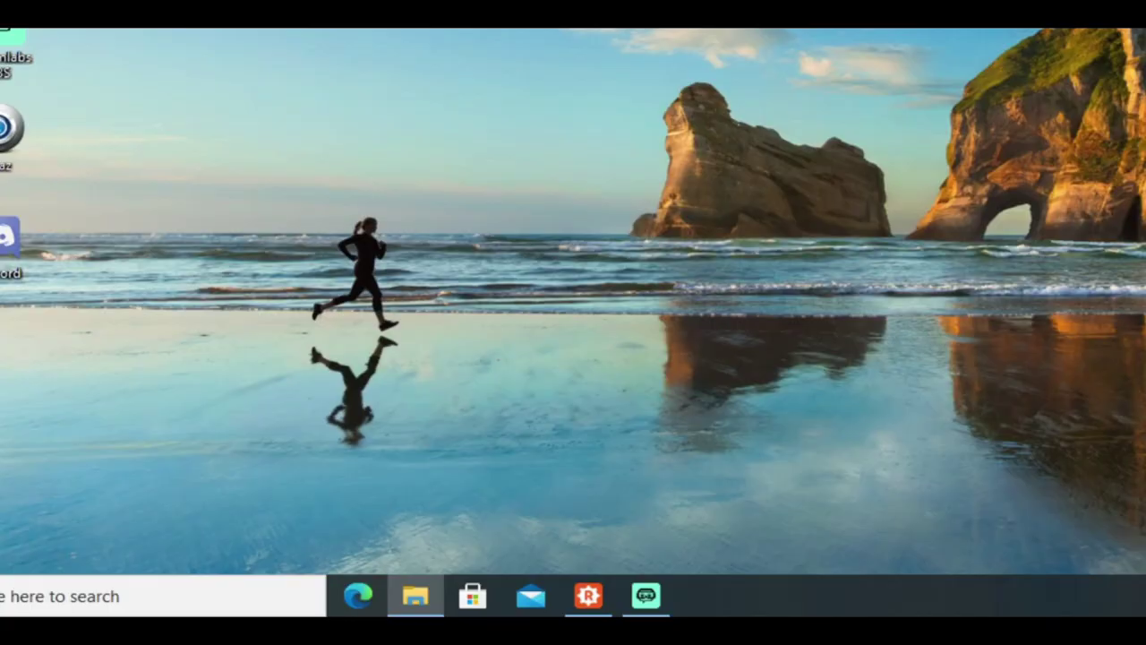
# Browse E: SteamLibrary\steamapps\common\Conan Exiles\ConanSandbox\Binaries to the Win64 folder.
pyautogui.click(371, 630)
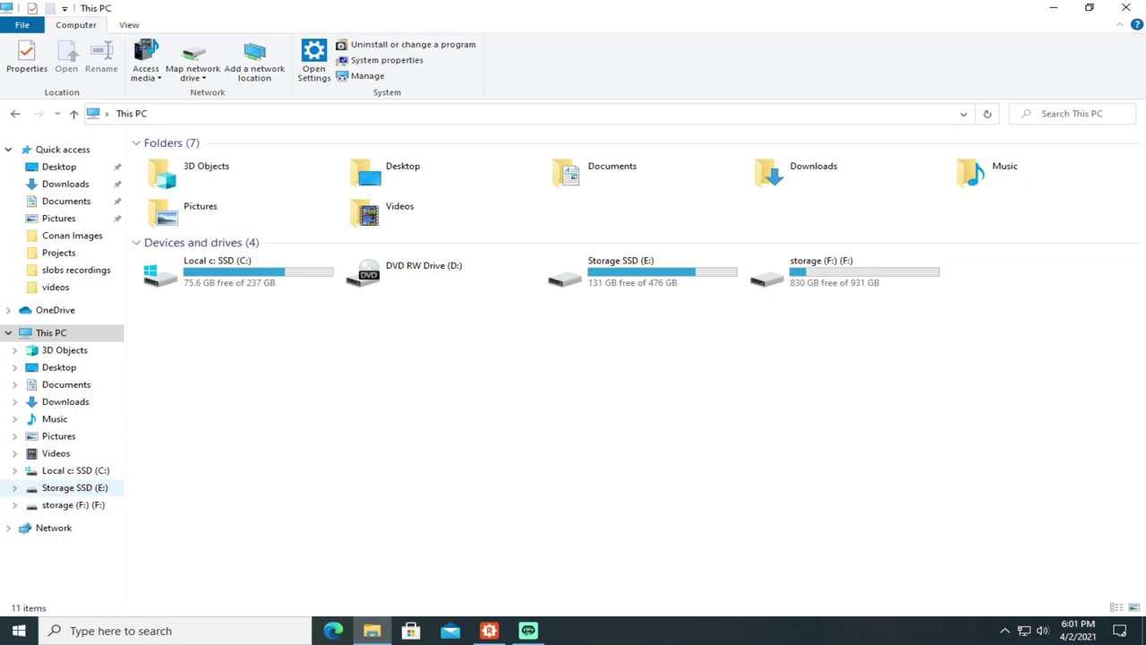
pyautogui.click(75, 487)
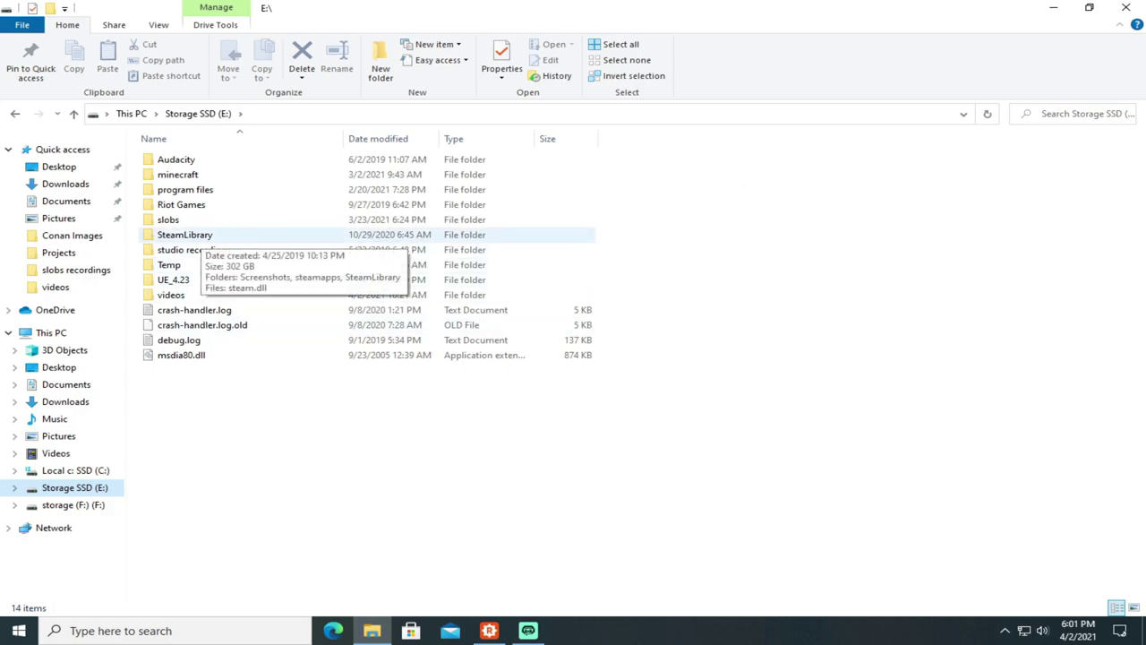
pyautogui.doubleClick(188, 235)
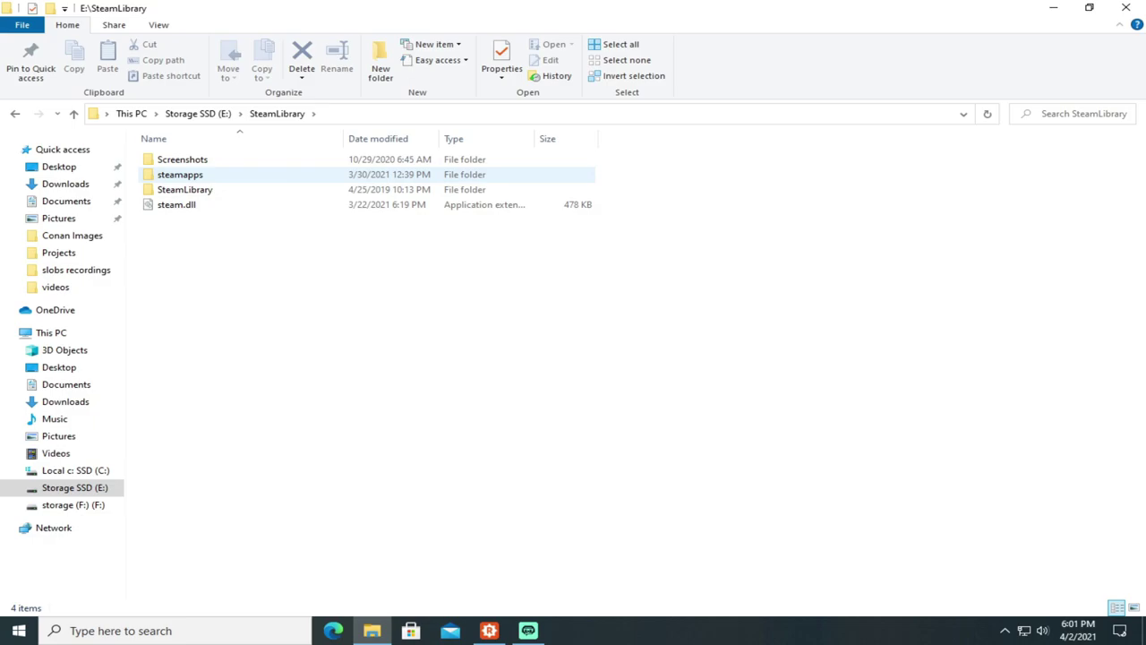
pyautogui.doubleClick(180, 175)
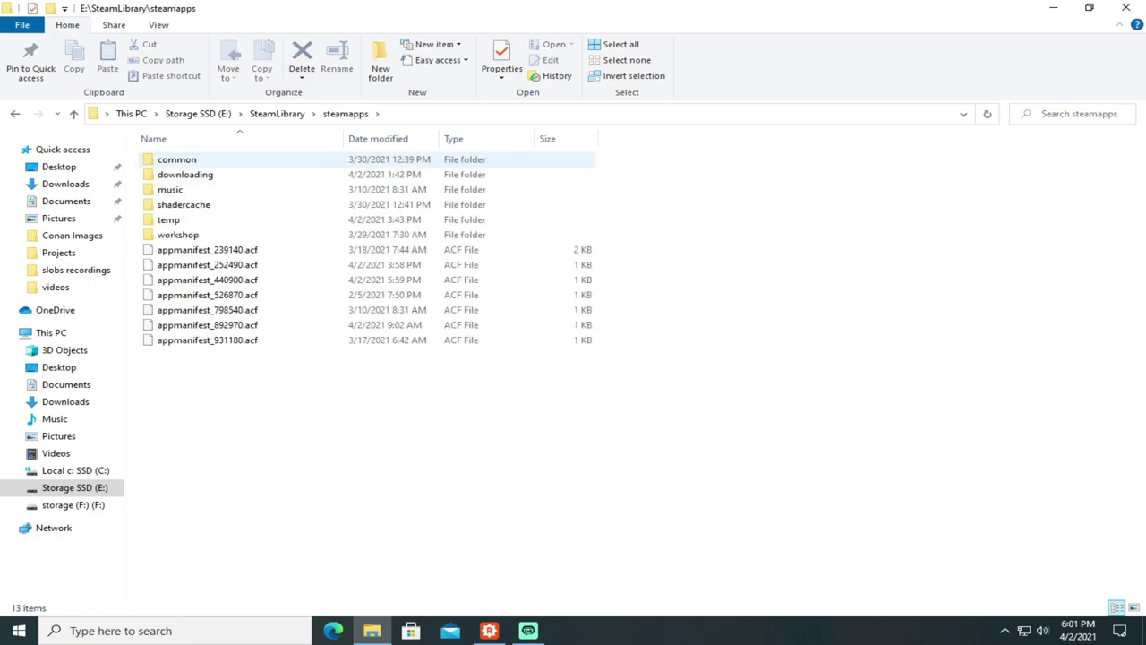
pyautogui.doubleClick(176, 159)
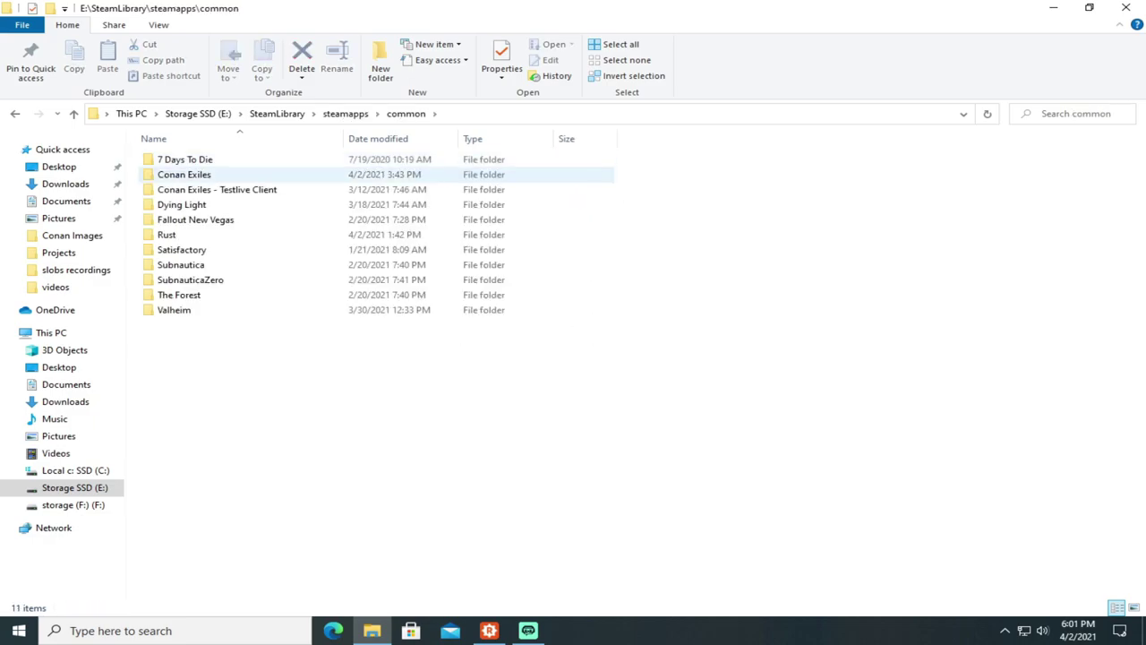
pyautogui.doubleClick(184, 174)
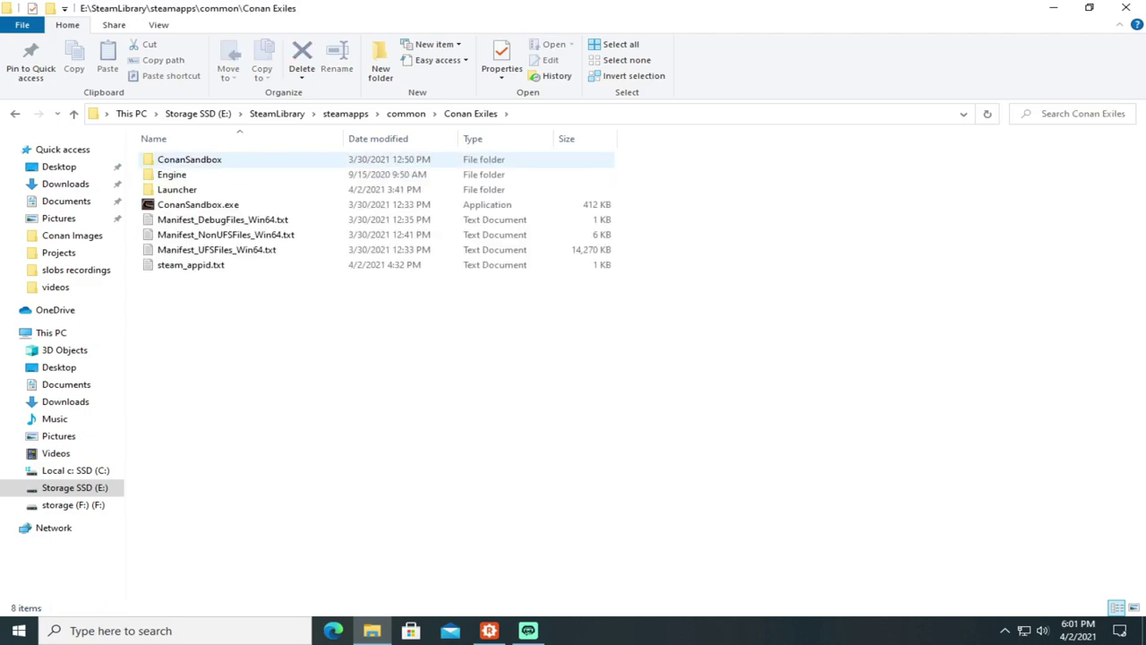
pyautogui.doubleClick(189, 159)
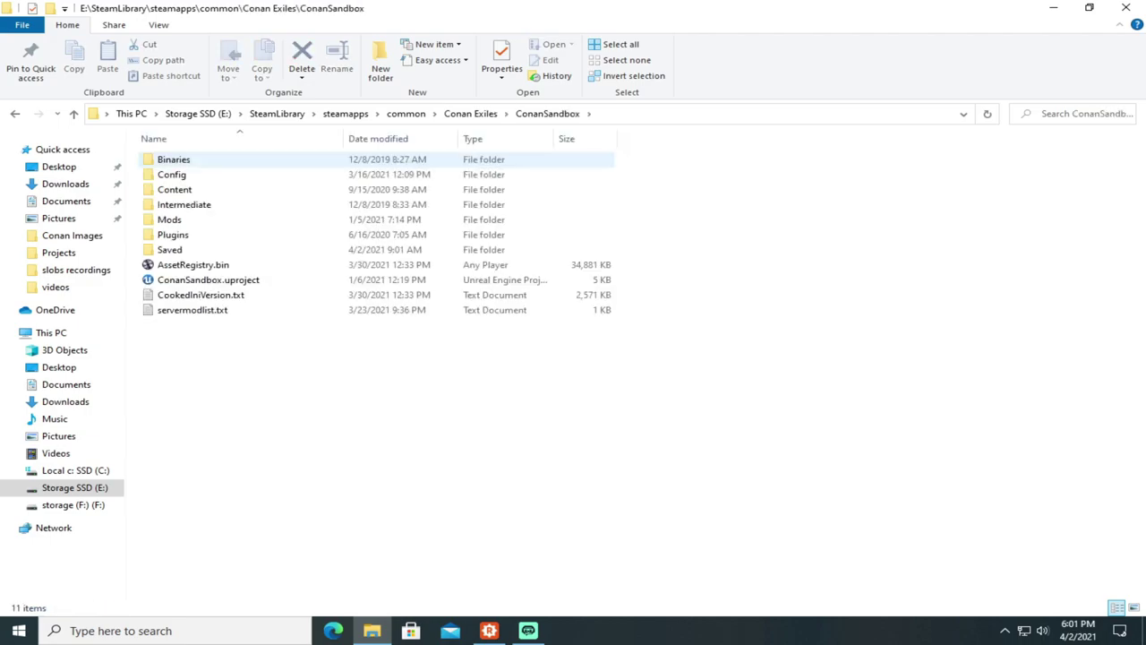
pyautogui.doubleClick(174, 159)
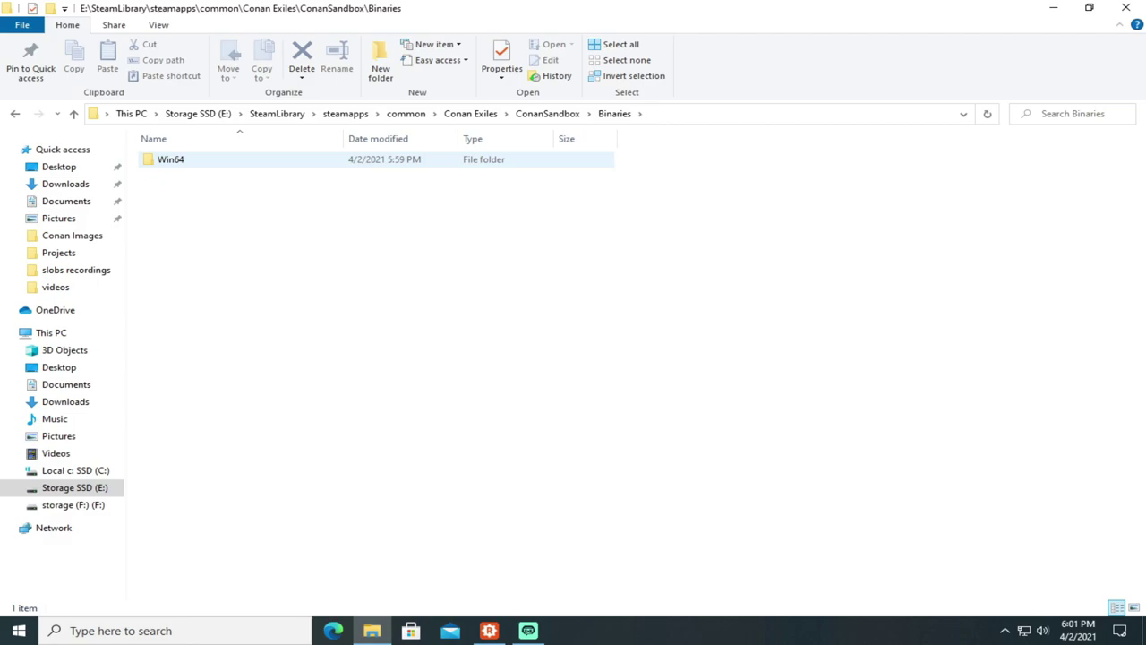
pyautogui.doubleClick(170, 160)
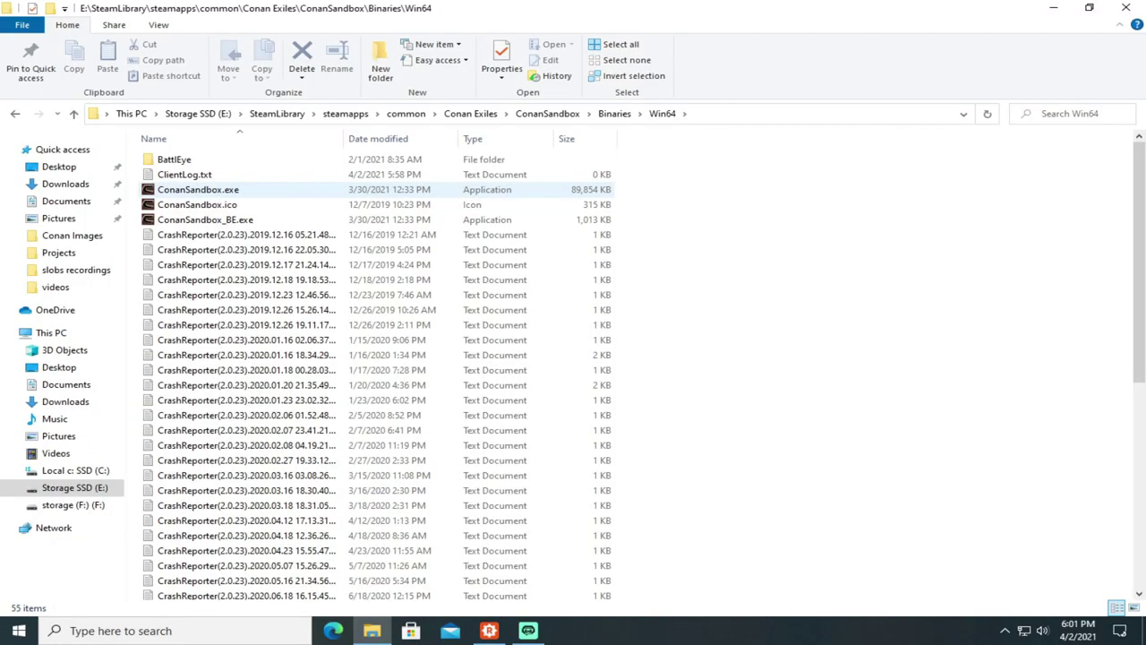
# Create 'ConanSandbox.exe - Shortcut' next to the executable in Win64 and select it.
pyautogui.click(198, 189)
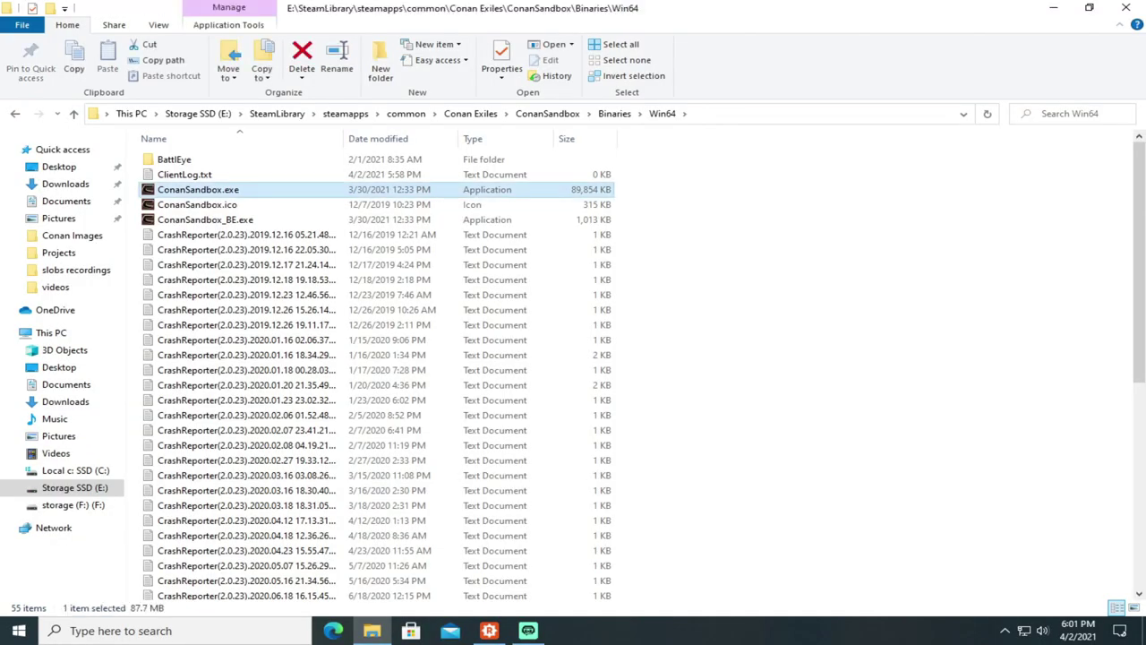
pyautogui.rightClick(557, 188)
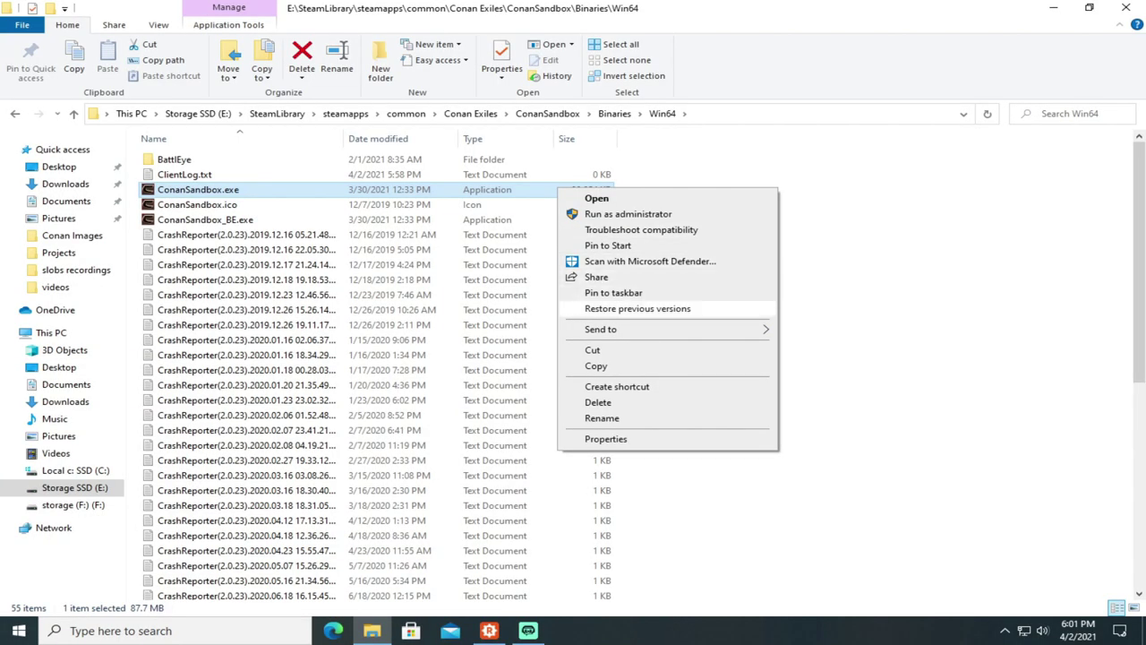
pyautogui.click(617, 385)
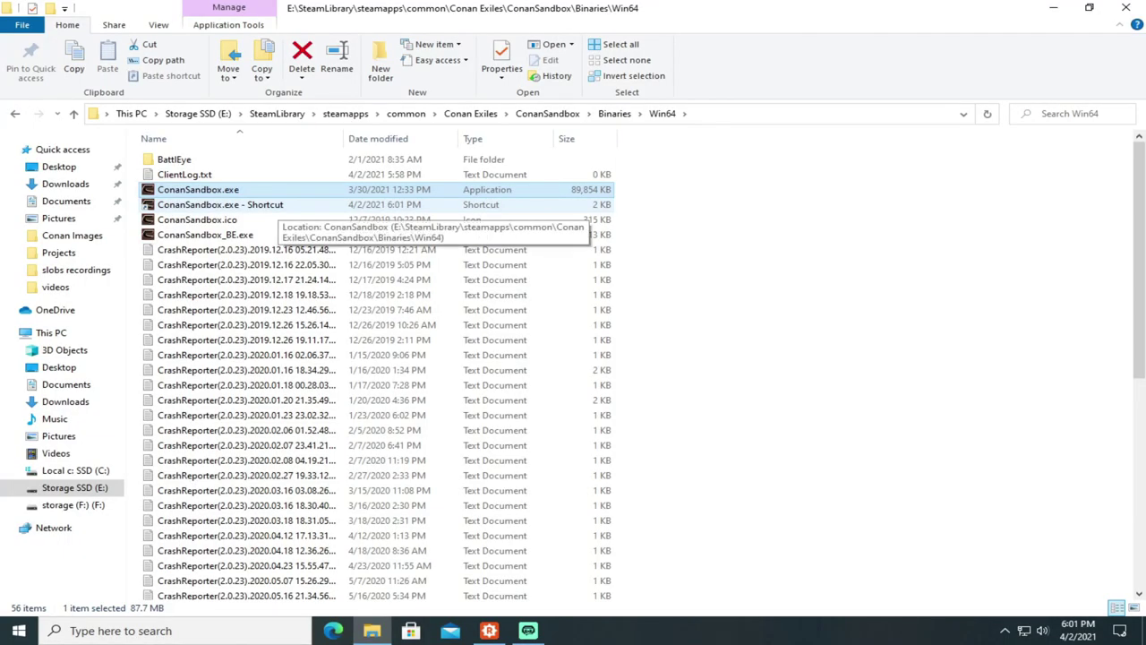
pyautogui.click(269, 205)
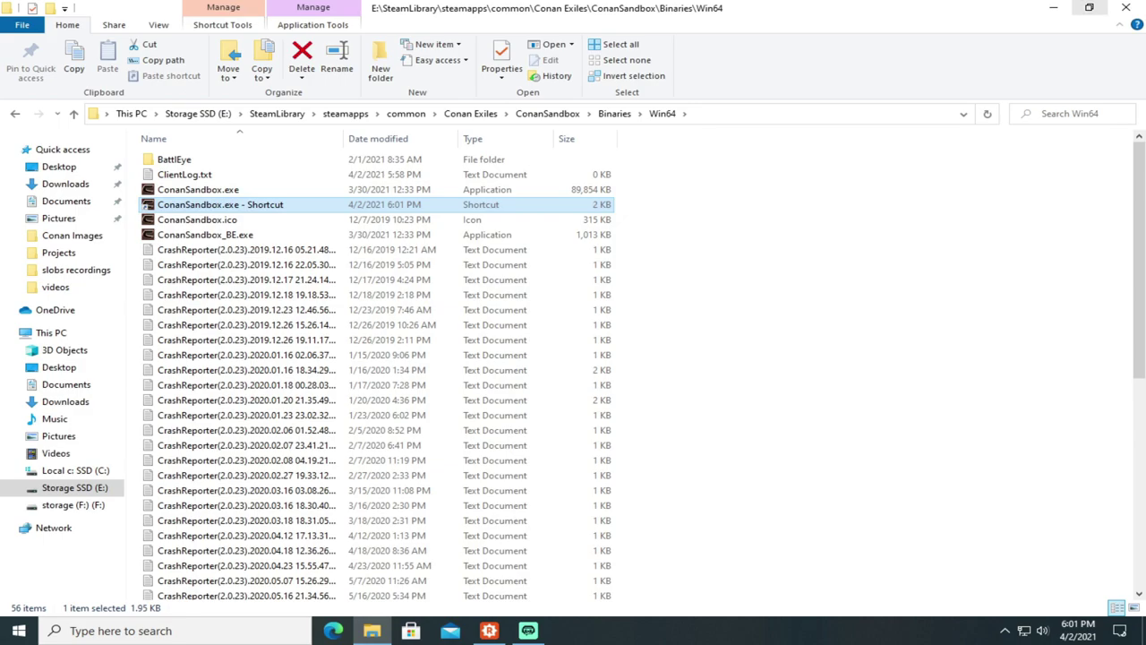
# Drag the ConanSandbox.exe shortcut onto the desktop and hide the Explorer window.
pyautogui.click(1088, 7)
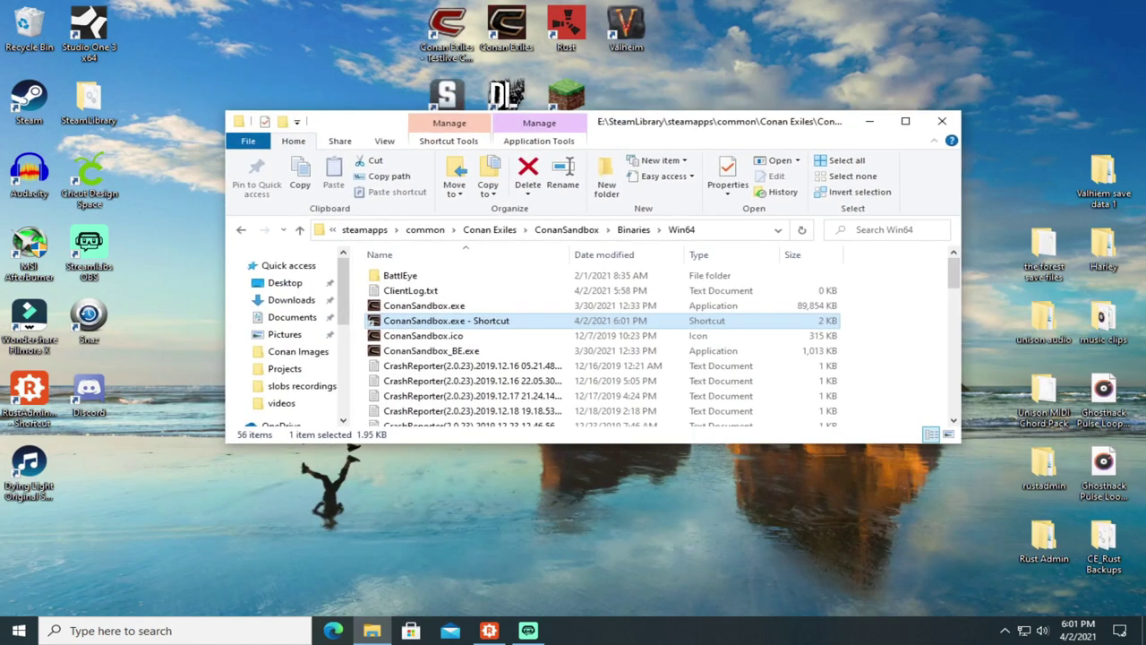
pyautogui.moveTo(446, 321); pyautogui.dragTo(514, 538)
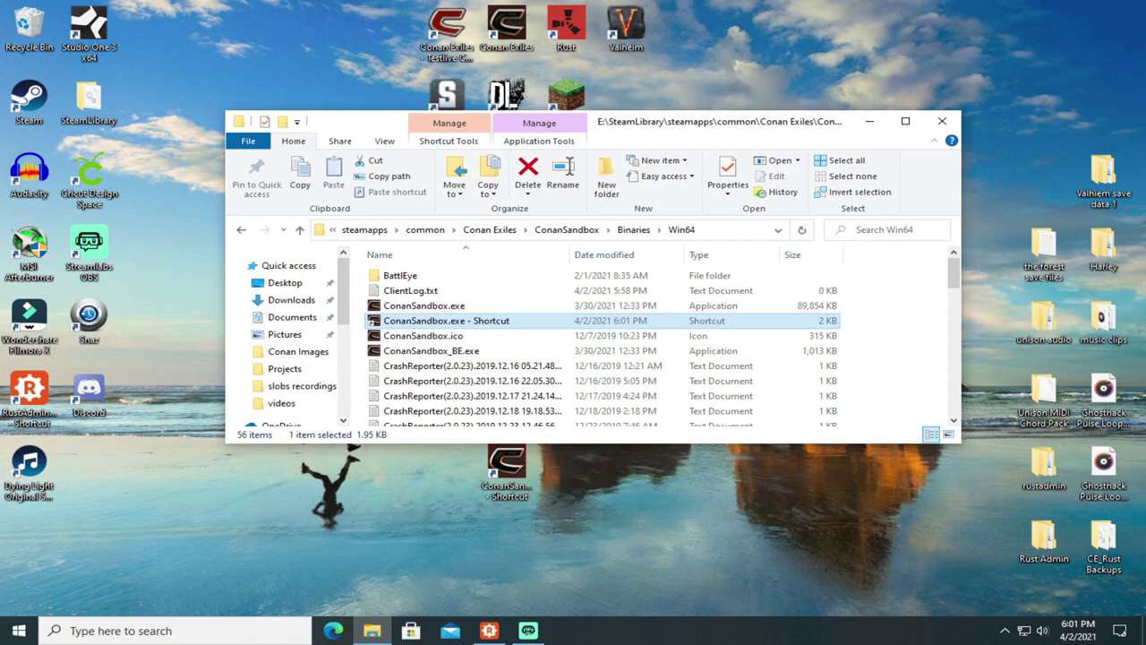
pyautogui.press('super+d')
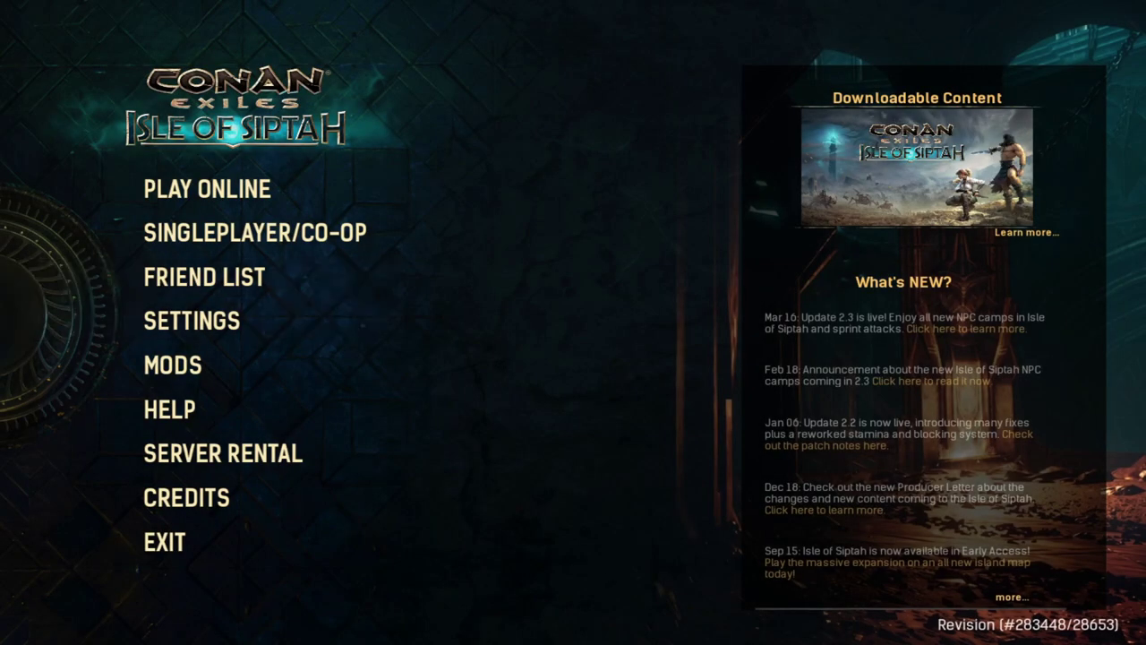
# Choose online play in PvE mode and select the favourited Exiled Lands server.
pyautogui.click(207, 188)
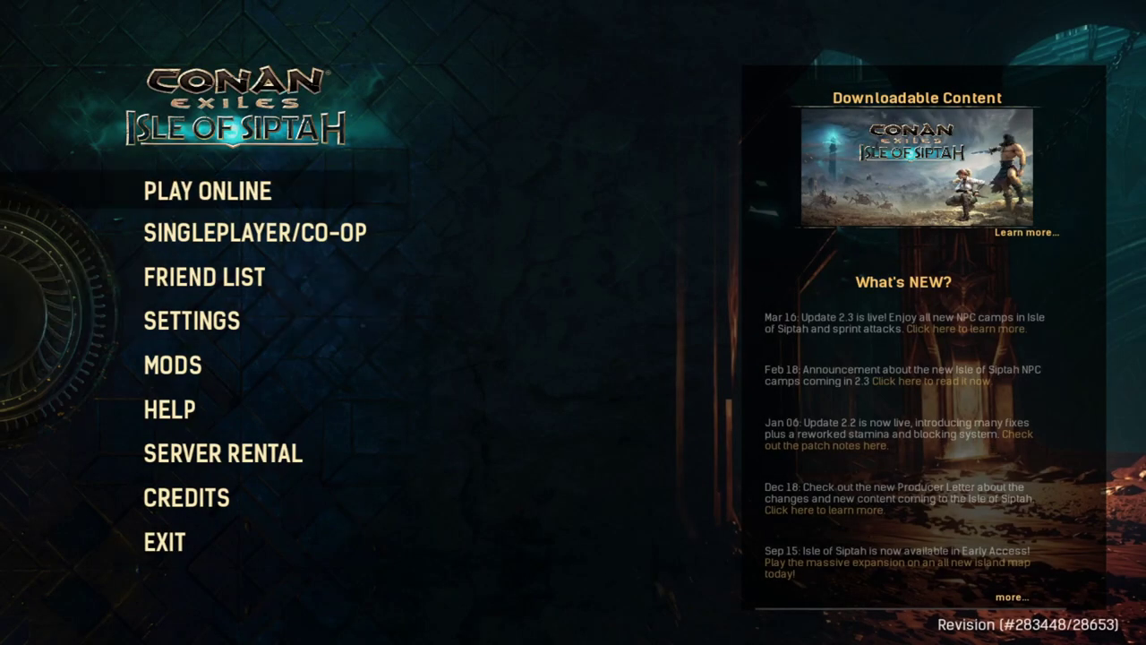
pyautogui.click(823, 281)
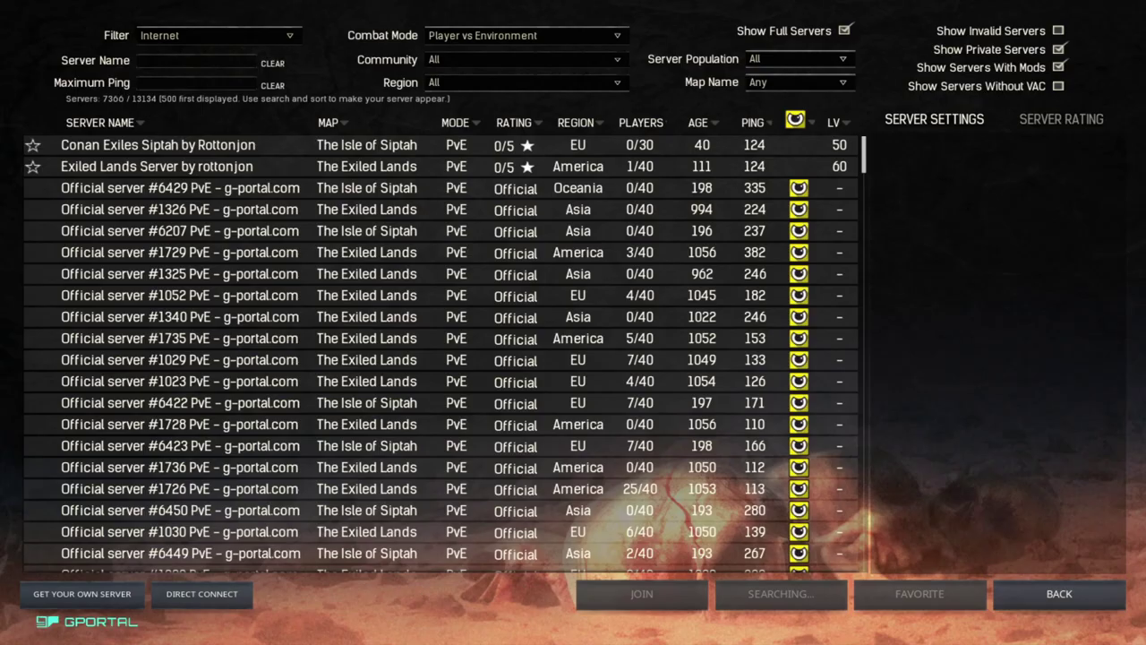
pyautogui.click(157, 167)
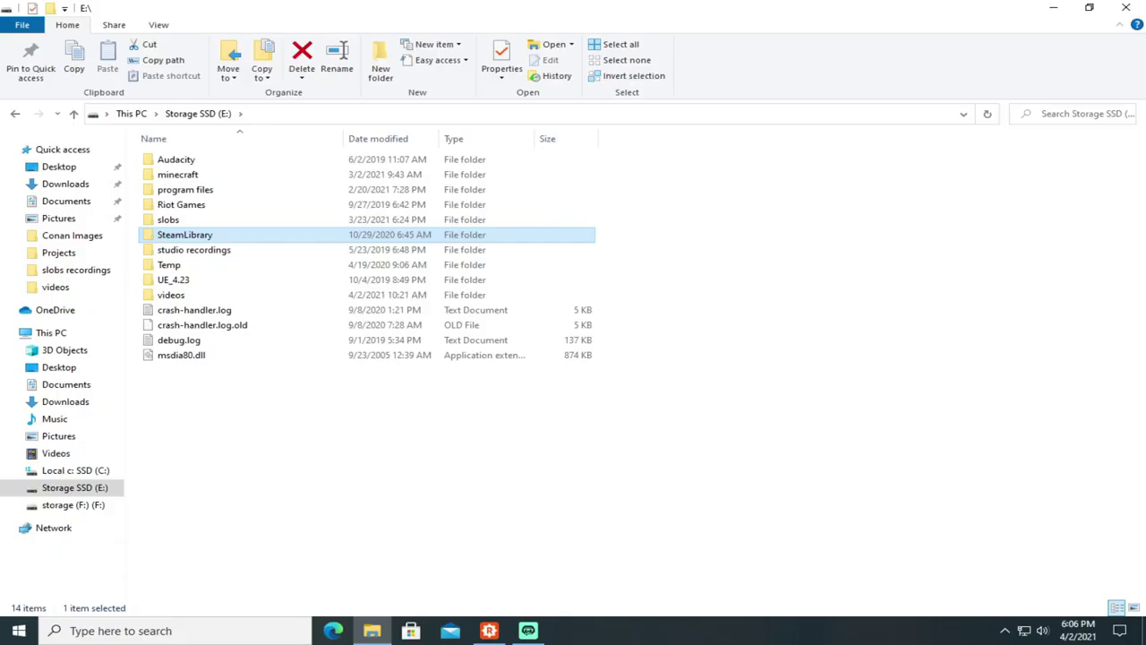
# Navigate from SteamLibrary to the Conan Exiles ConanSandbox\Config folder.
pyautogui.press('Return')
pyautogui.press('Down')
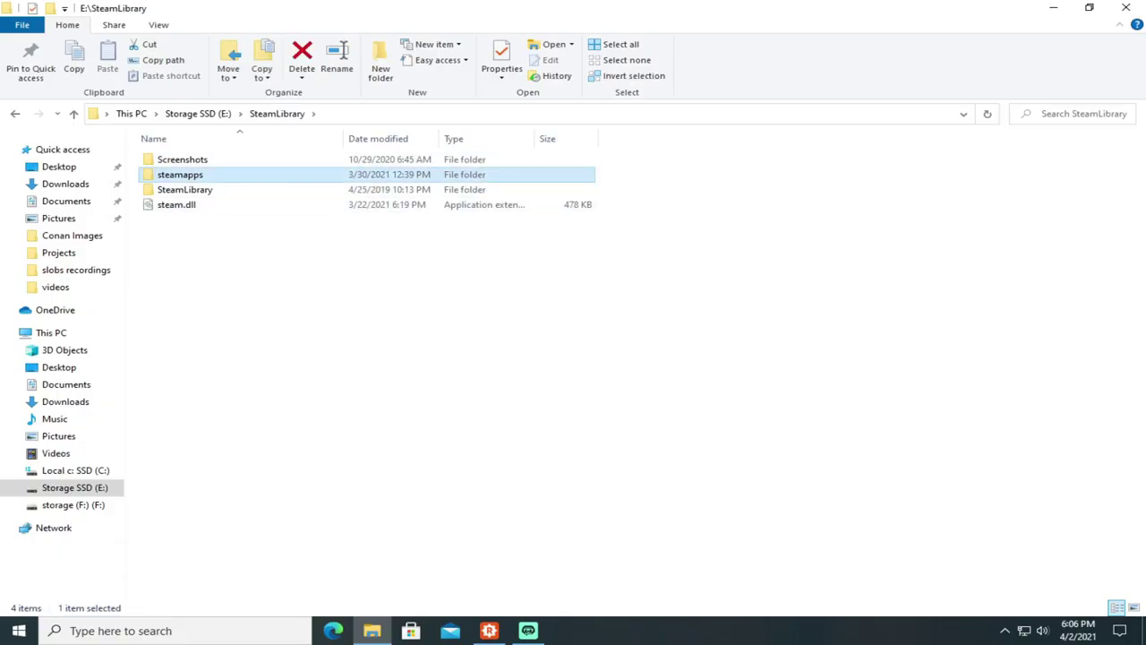
pyautogui.press('Return')
pyautogui.press('Return')
pyautogui.press('Down')
pyautogui.press('Return')
pyautogui.doubleClick(184, 159)
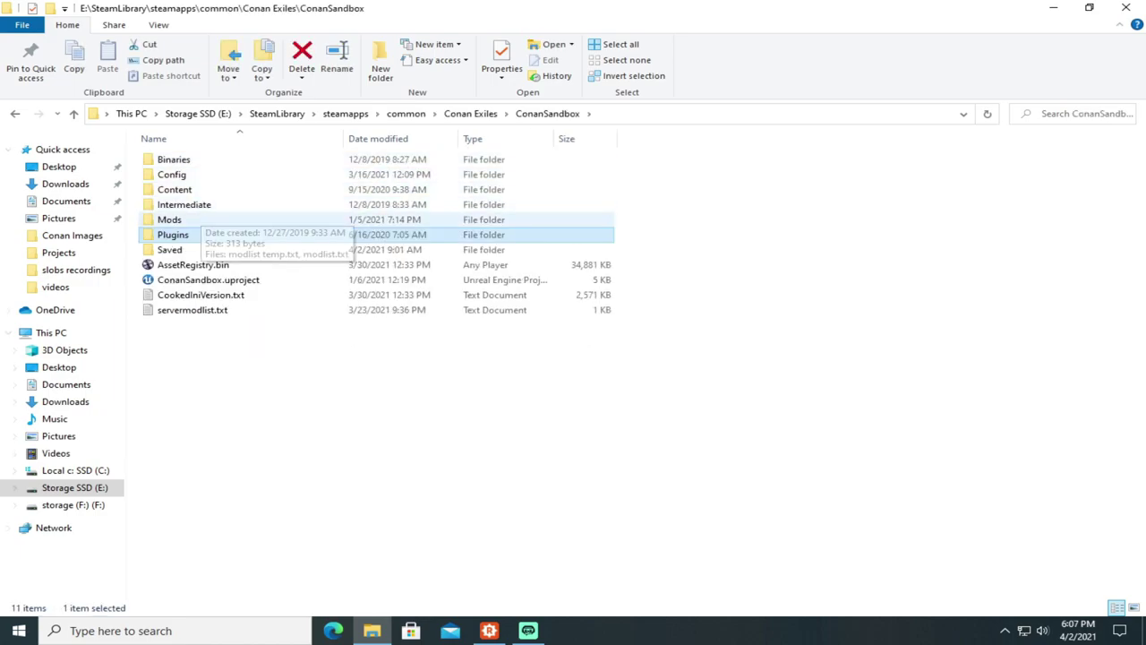
pyautogui.click(175, 234)
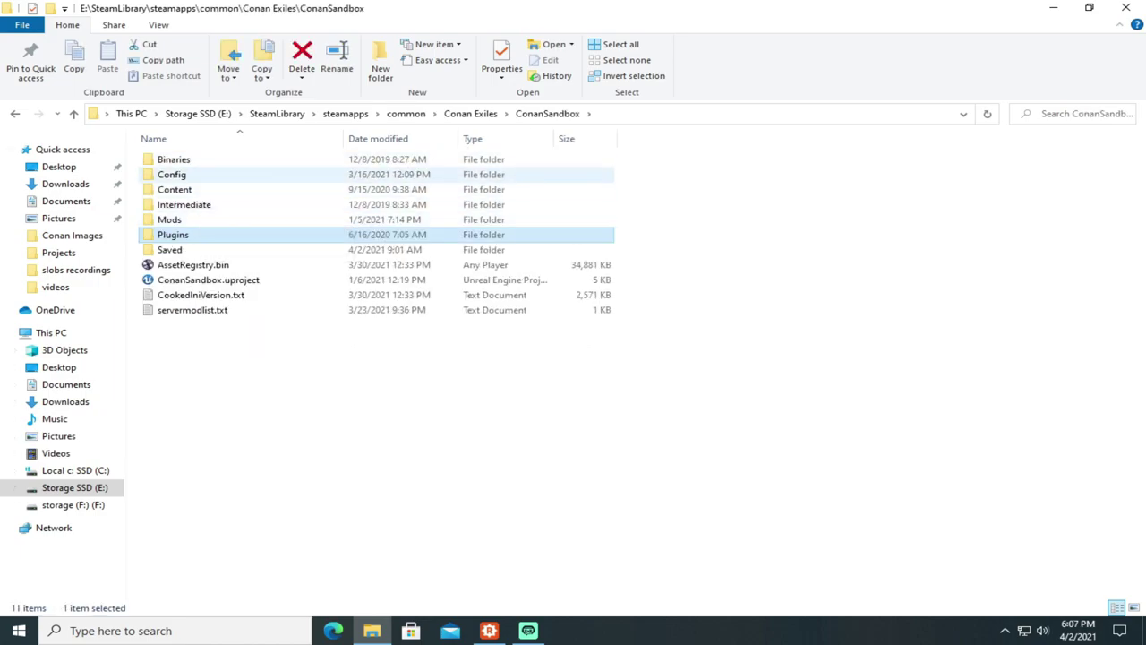
pyautogui.doubleClick(175, 175)
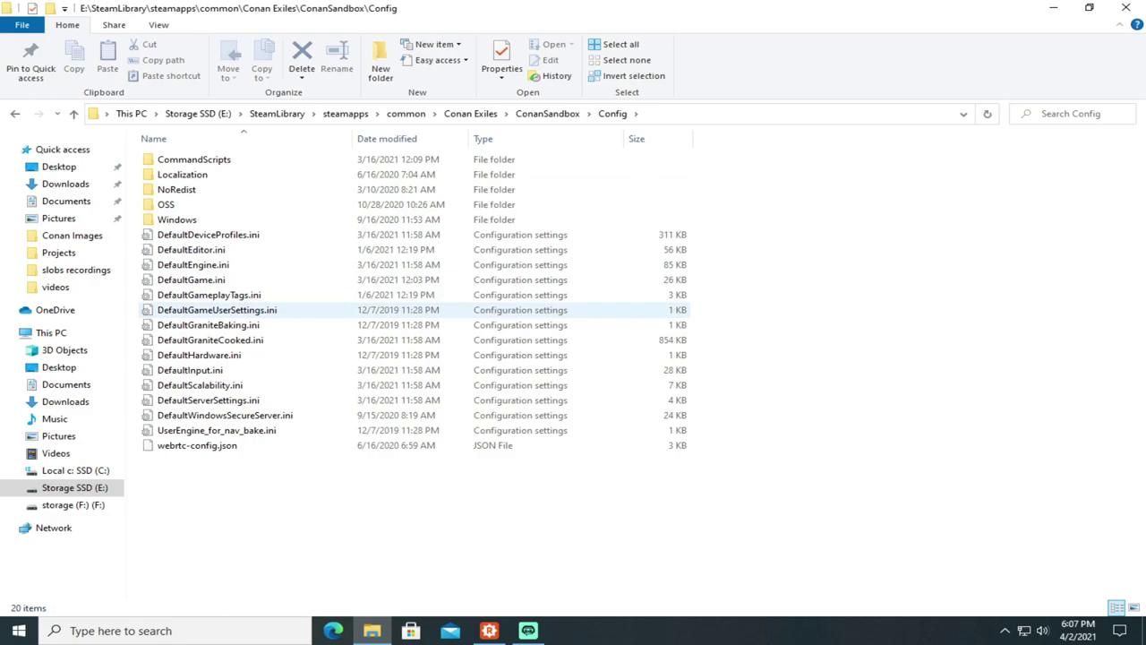
# Open DefaultGame.ini in Notepad via its Edit action.
pyautogui.click(197, 280)
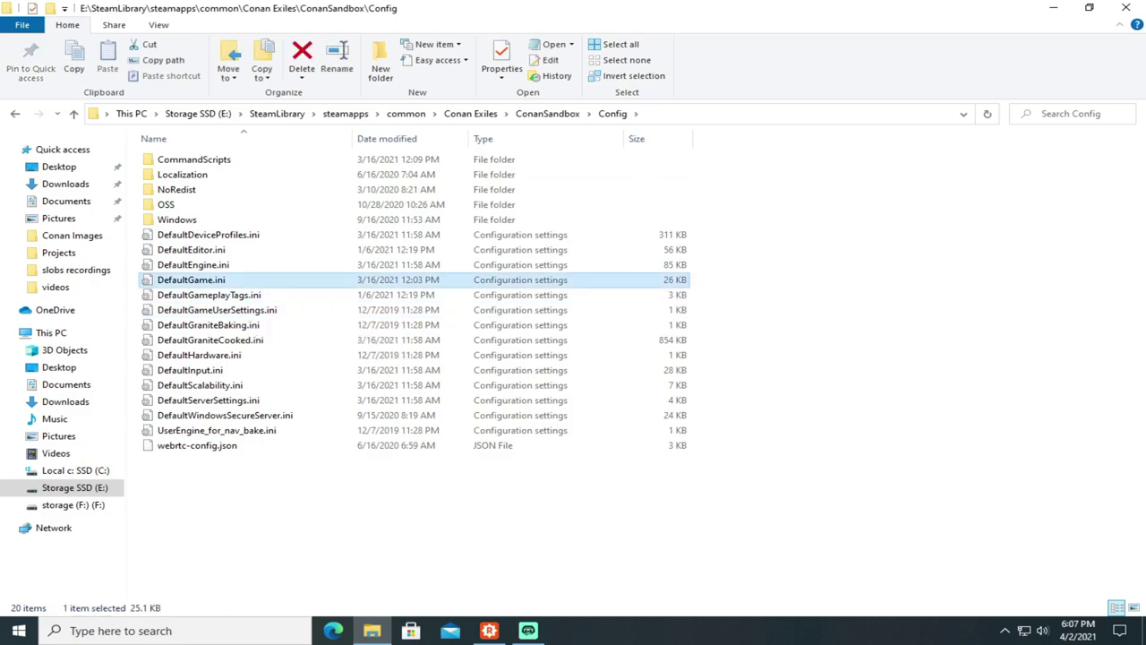
pyautogui.rightClick(200, 280)
pyautogui.click(223, 325)
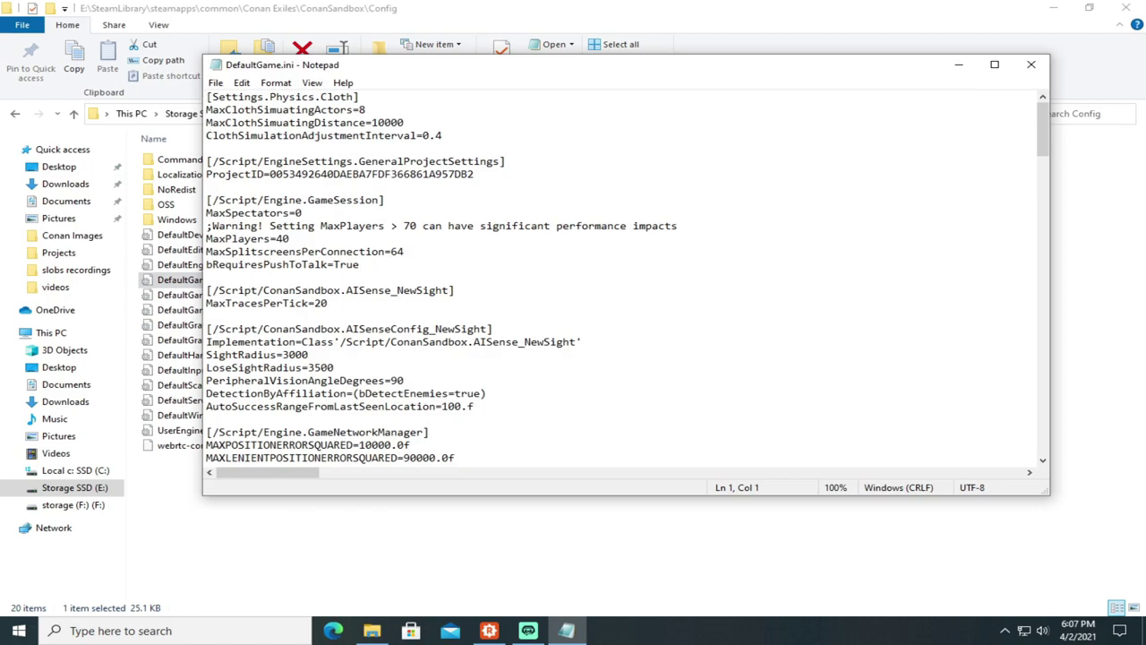
# Change +StartupMovies to -StartupMovies for StartupUE4, StartupNvidia and CinematicIntroV2, then save.
pyautogui.scroll(-2, 625, 277)
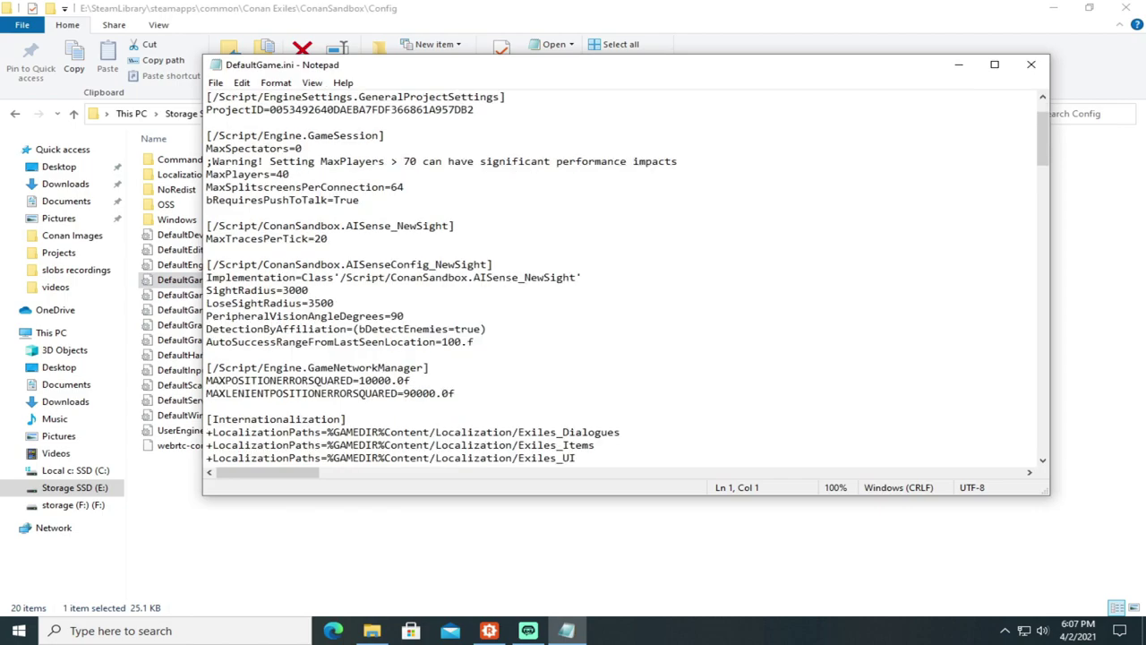
pyautogui.scroll(-2, 625, 277)
pyautogui.scroll(-3, 625, 277)
pyautogui.scroll(-3, 624, 278)
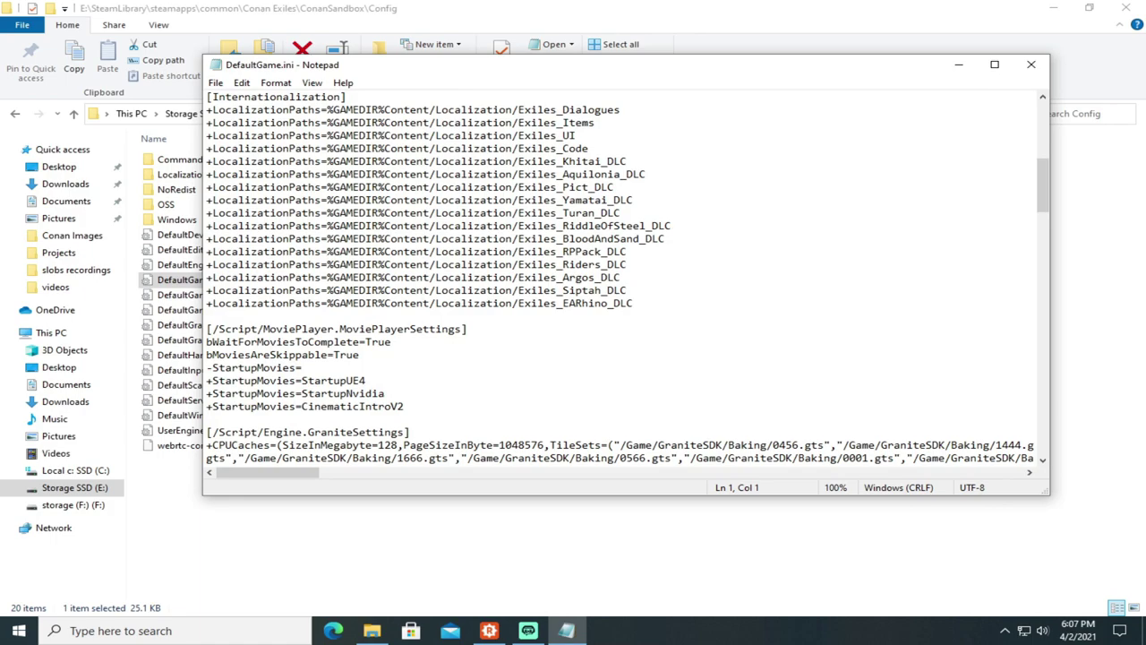
pyautogui.moveTo(207, 380); pyautogui.dragTo(213, 380)
pyautogui.write('-')
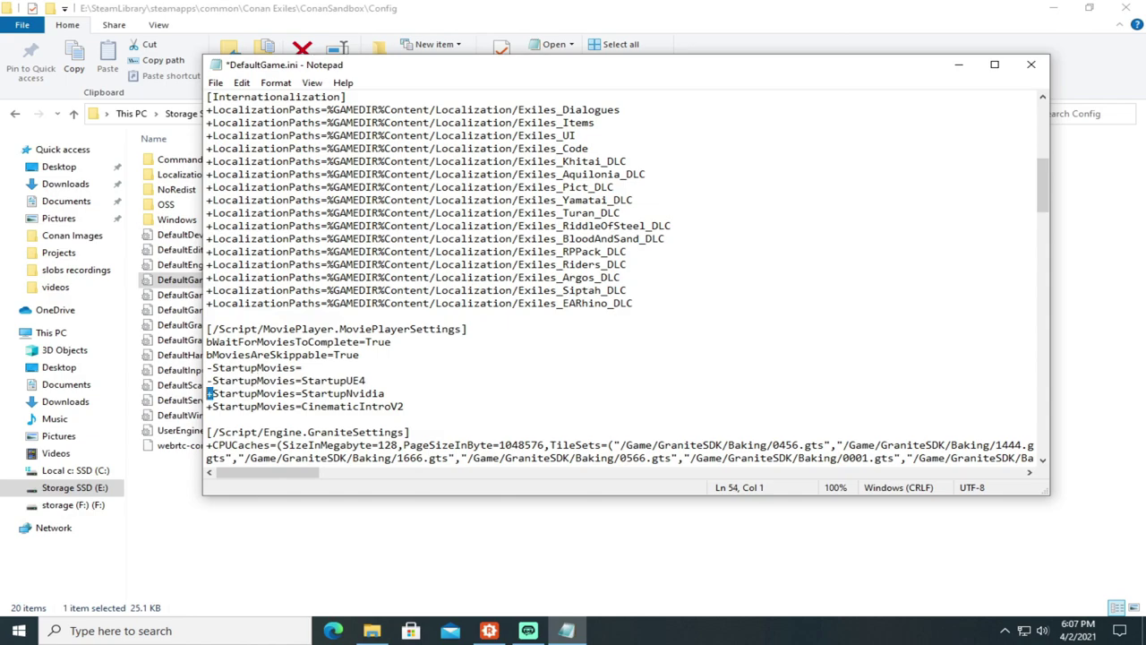
pyautogui.write('-')
pyautogui.press('Down')
pyautogui.press('Left')
pyautogui.click(214, 82)
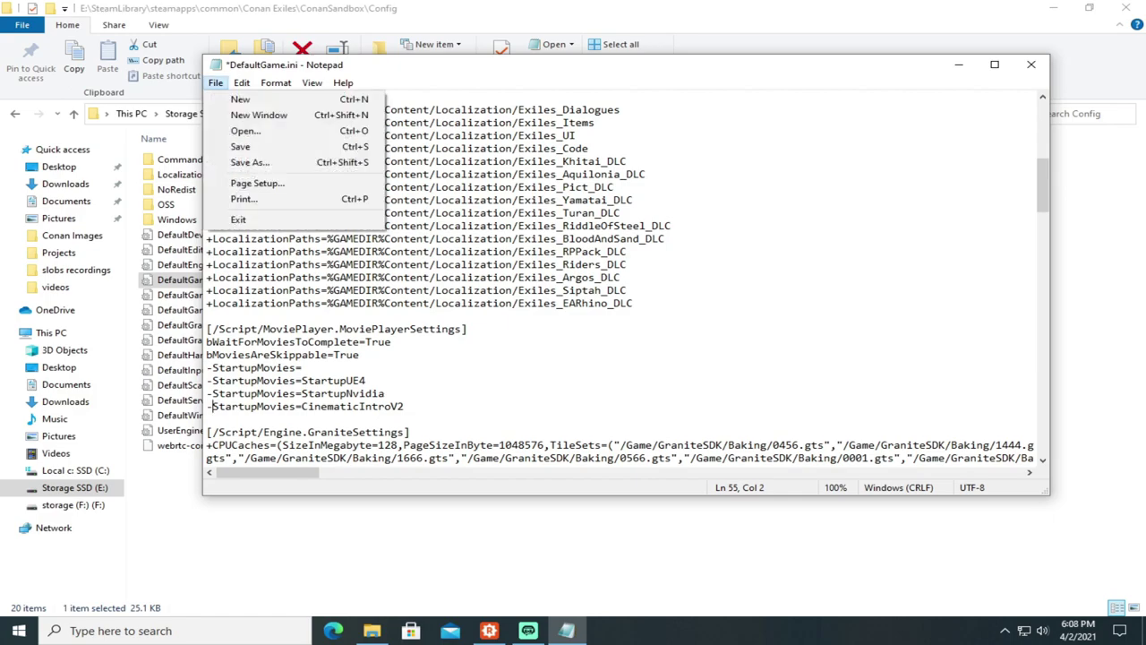
pyautogui.click(240, 146)
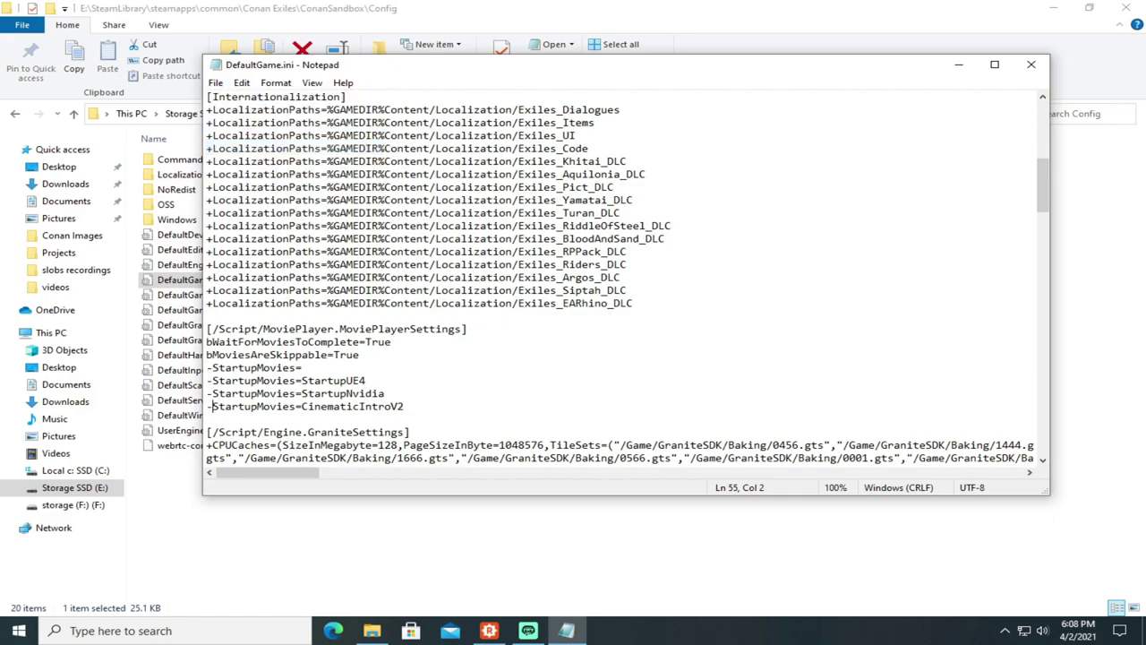
# Close Notepad, join a PvE server from Play Online, and dismiss the server message.
pyautogui.click(1030, 65)
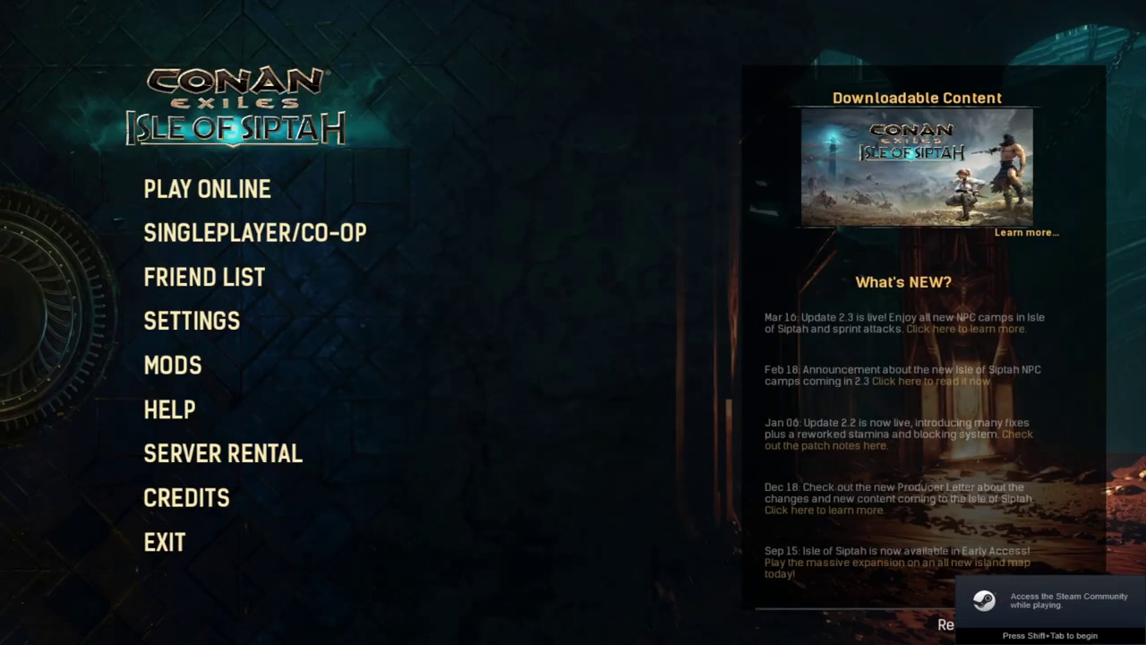
pyautogui.press('Return')
pyautogui.press('Right')
pyautogui.press('Return')
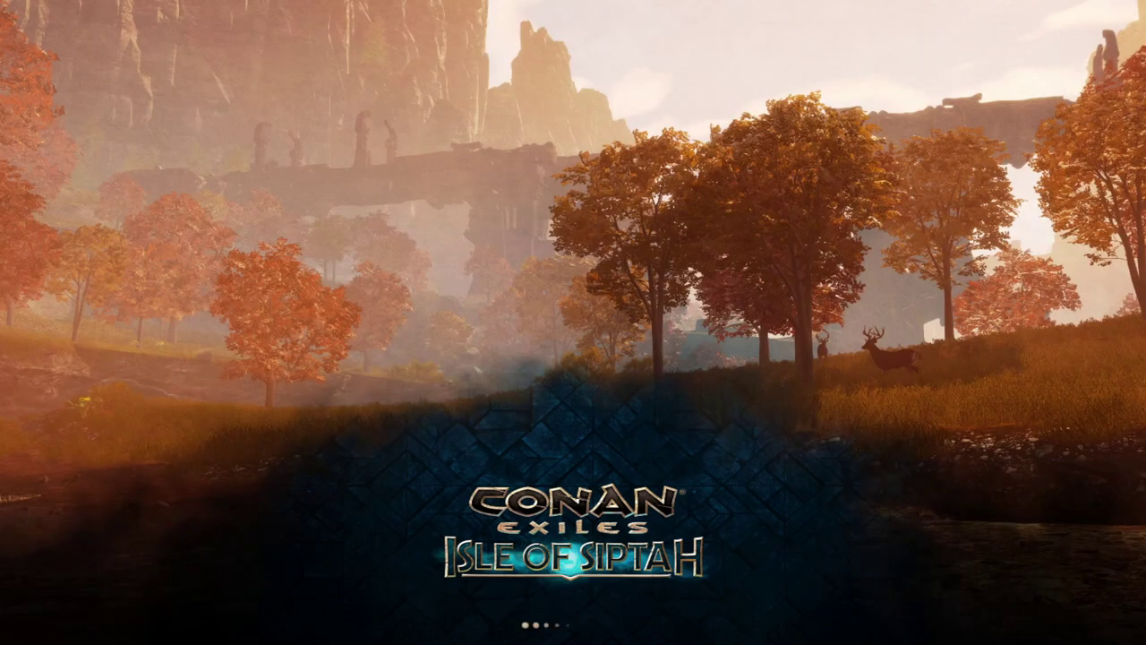
pyautogui.press('Return')
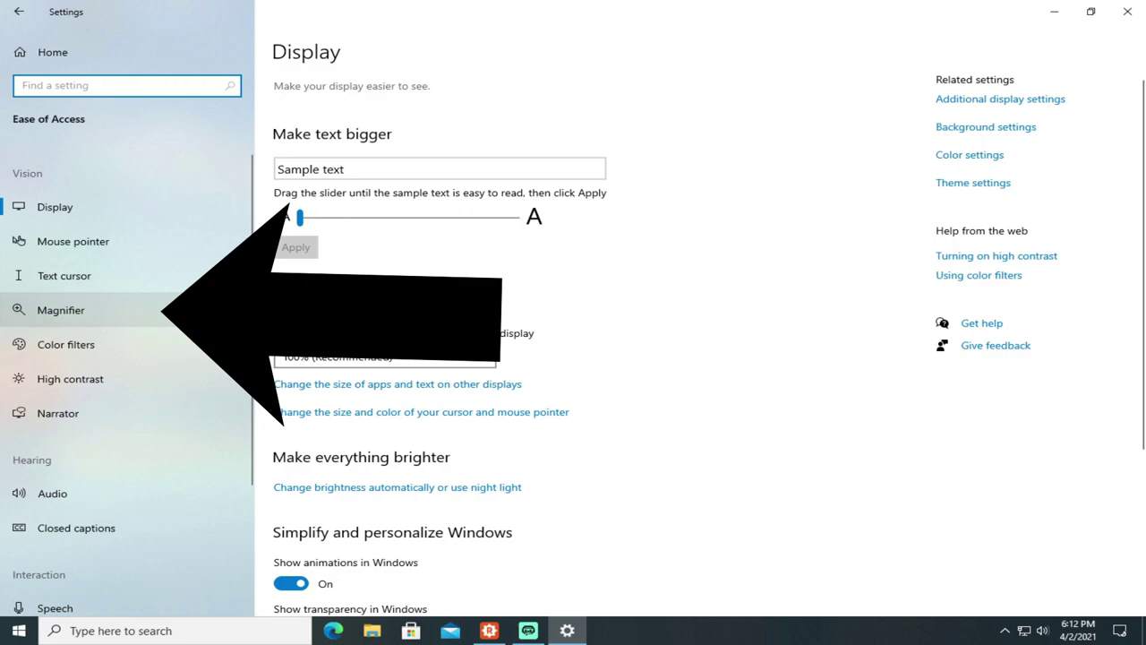
# Open Magnifier settings and review the zoom increment list, keeping 100% (default).
pyautogui.click(60, 310)
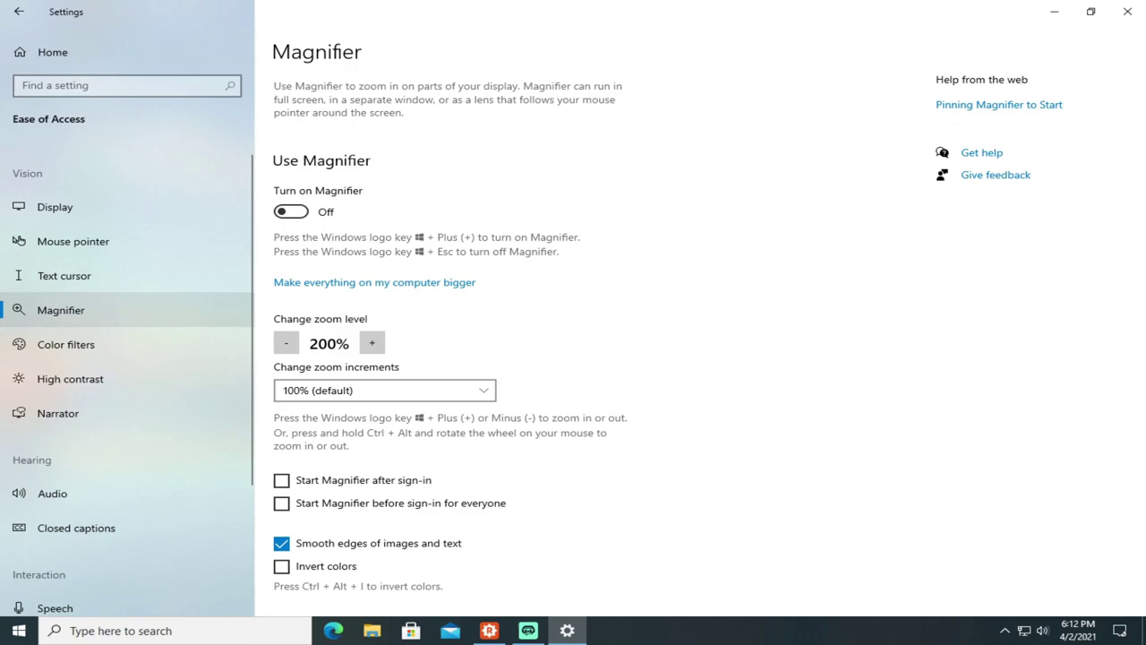
pyautogui.click(385, 390)
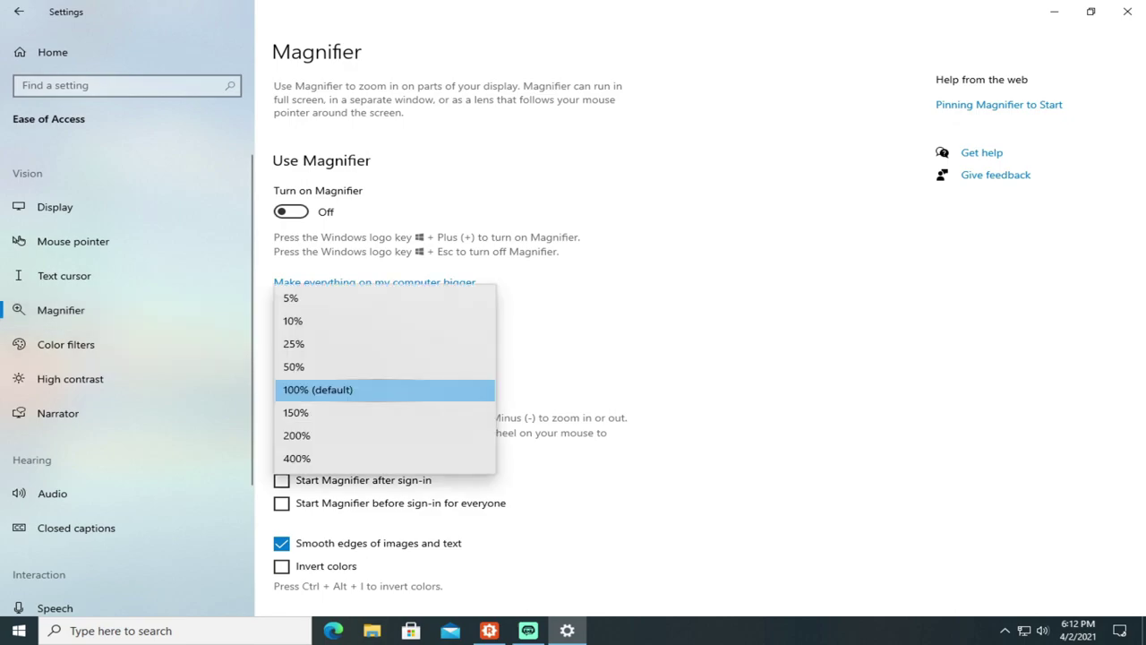